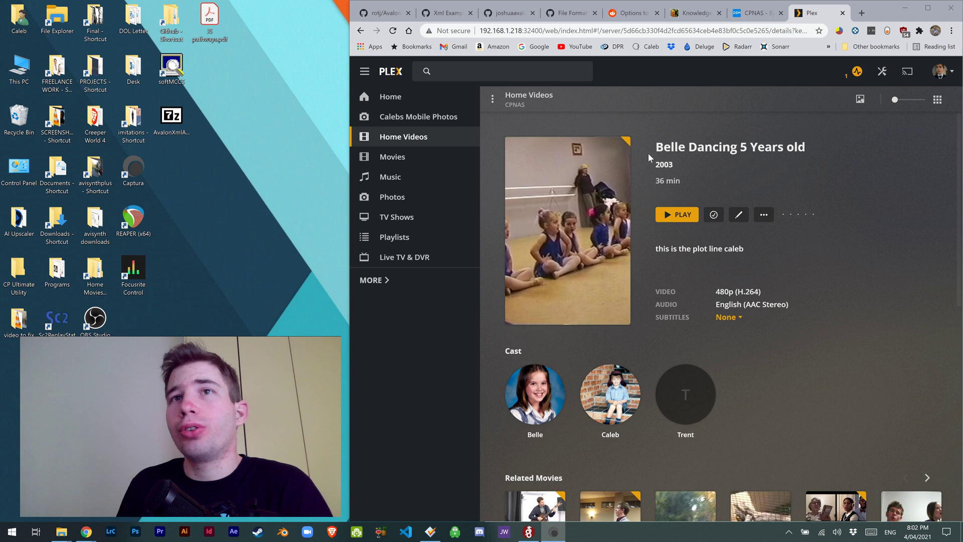
Step: Switch to the Reddit thread recommending MetaX and AvalonXmlAgent.bundle for manual Plex metadata
left_click(633, 13)
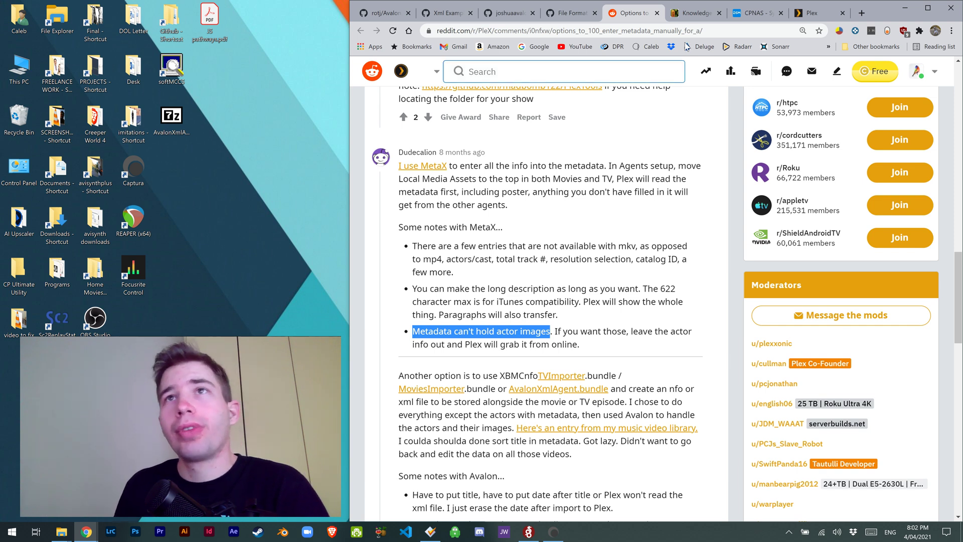
Step: Review the Install commands in the AvalonXmlAgent.bundle GitHub README
left_click(504, 15)
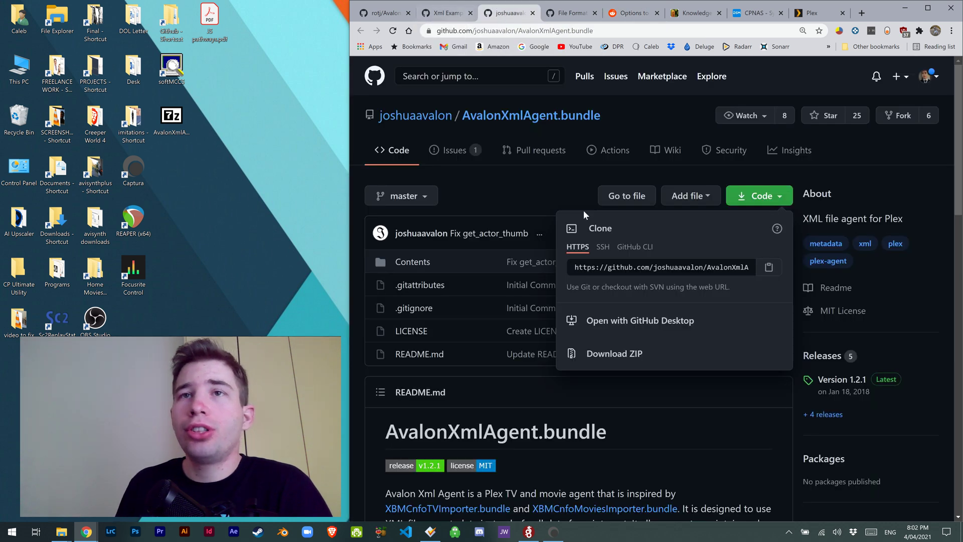
left_click(529, 187)
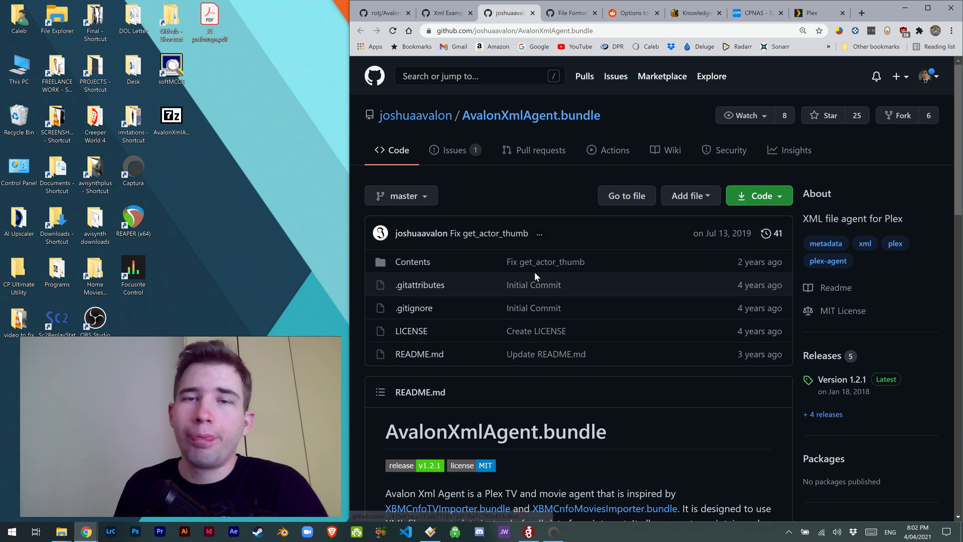
scroll(534, 273, "down", 2)
scroll(535, 272, "down", 8)
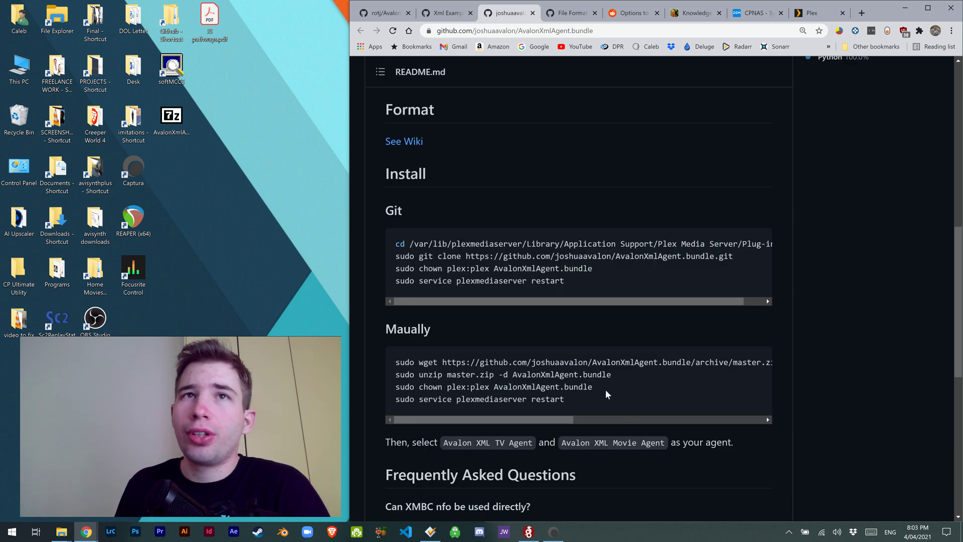
left_click_drag(606, 402, 396, 243)
left_click(547, 282)
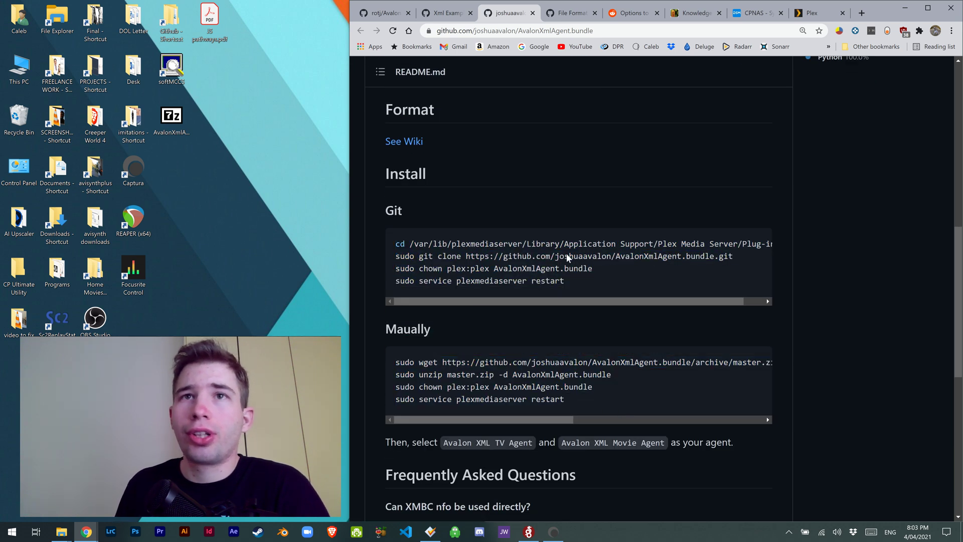
scroll(584, 320, "up", 10)
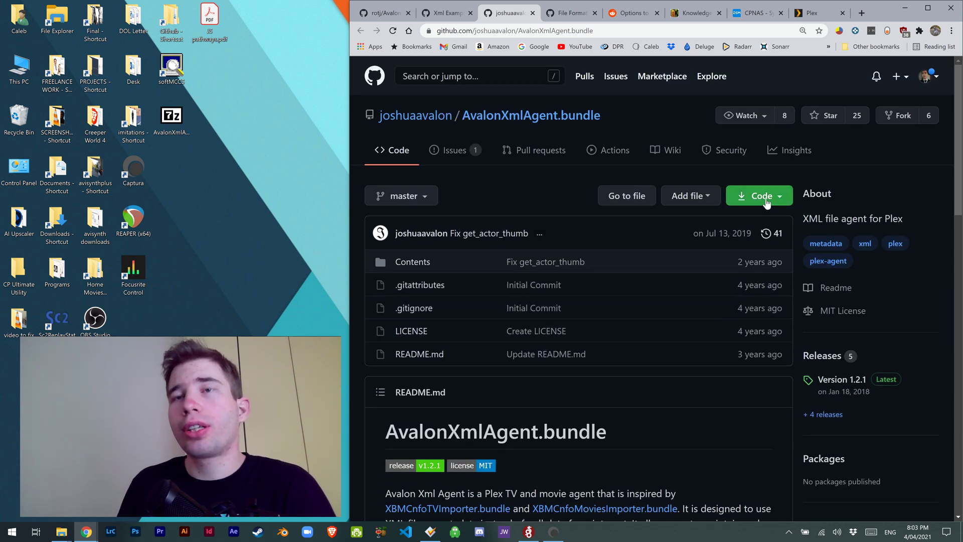
Step: Download the AvalonXmlAgent.bundle master ZIP to the desktop via Code > Download ZIP
left_click(775, 197)
left_click(594, 354)
left_click(181, 127)
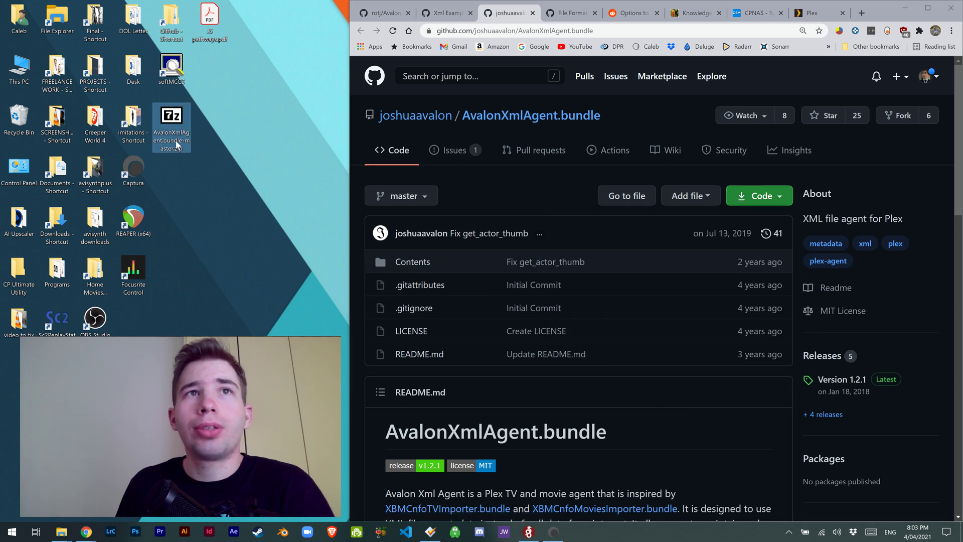
left_click(636, 123)
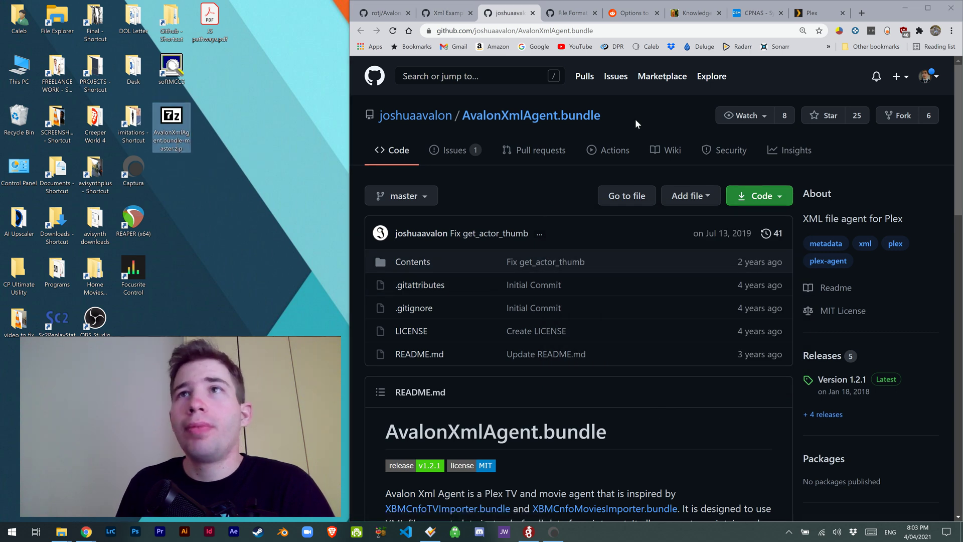
Step: Browse File Station to Plex > Library > Application Support > Plex Media Server > Plug-ins
left_click(759, 15)
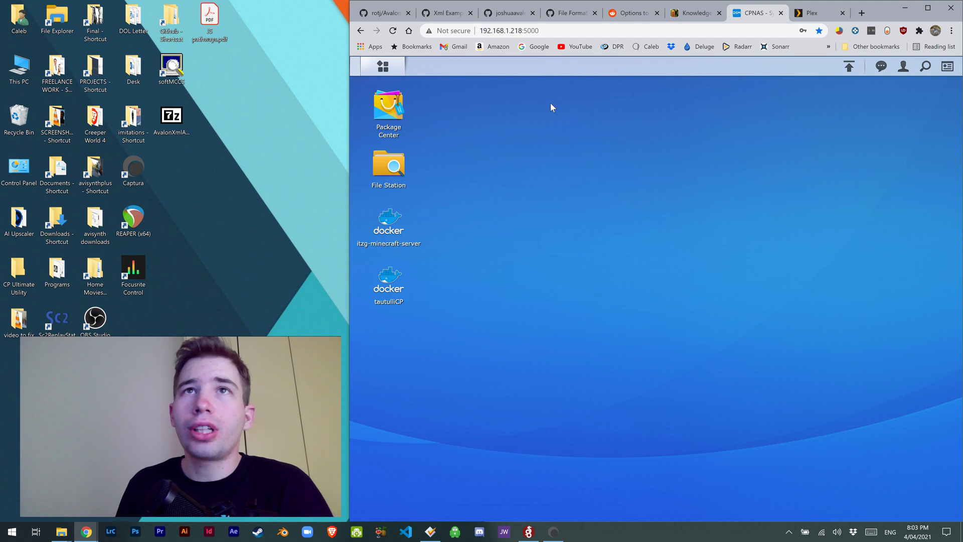
left_click(389, 166)
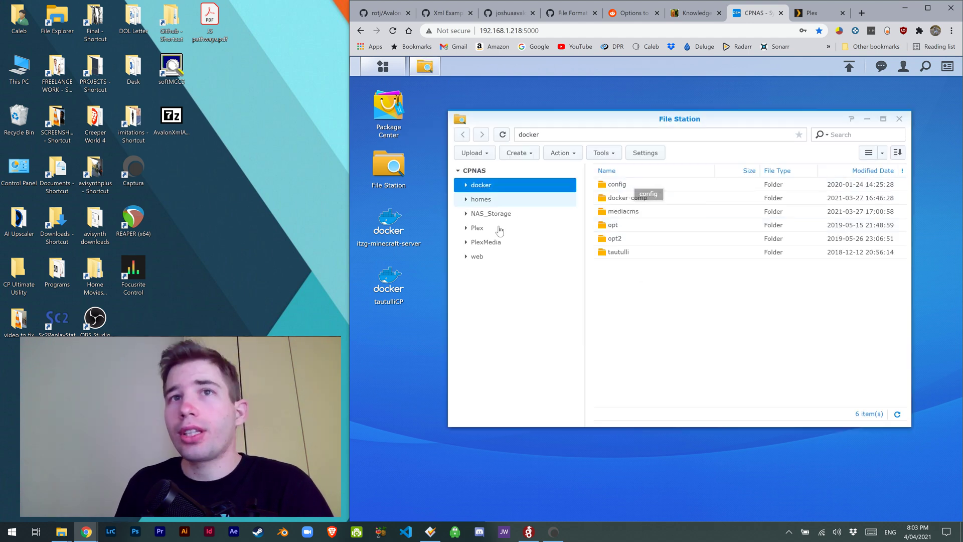
left_click(479, 228)
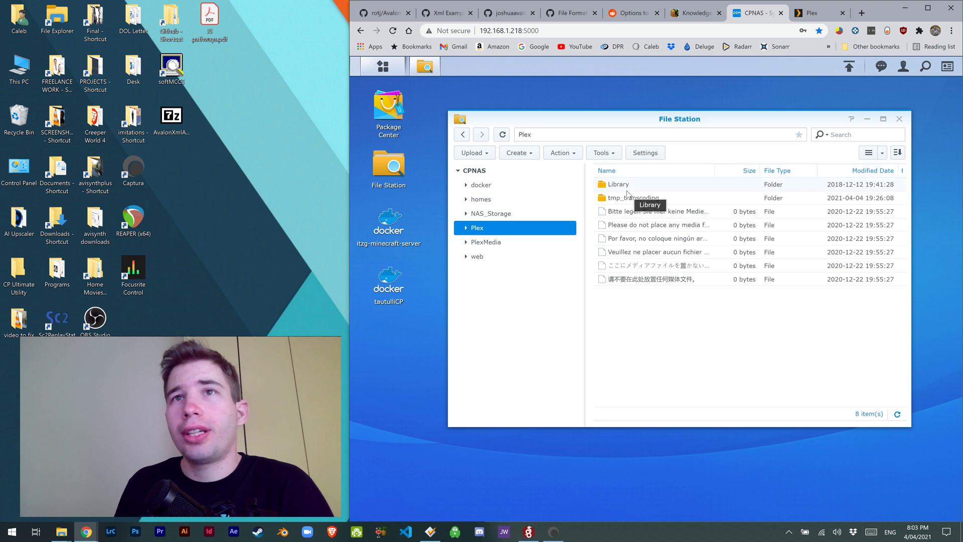
double_click(624, 185)
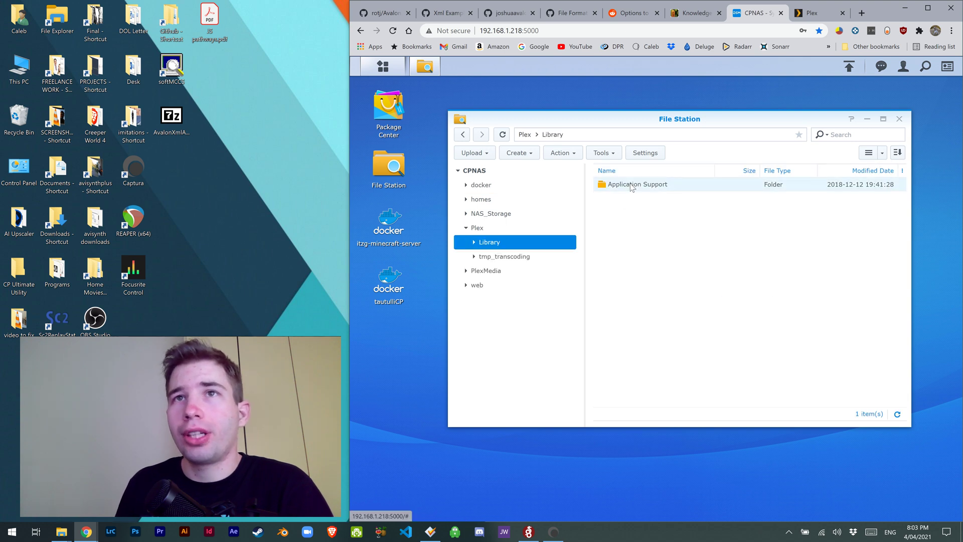
double_click(625, 184)
double_click(631, 185)
double_click(627, 307)
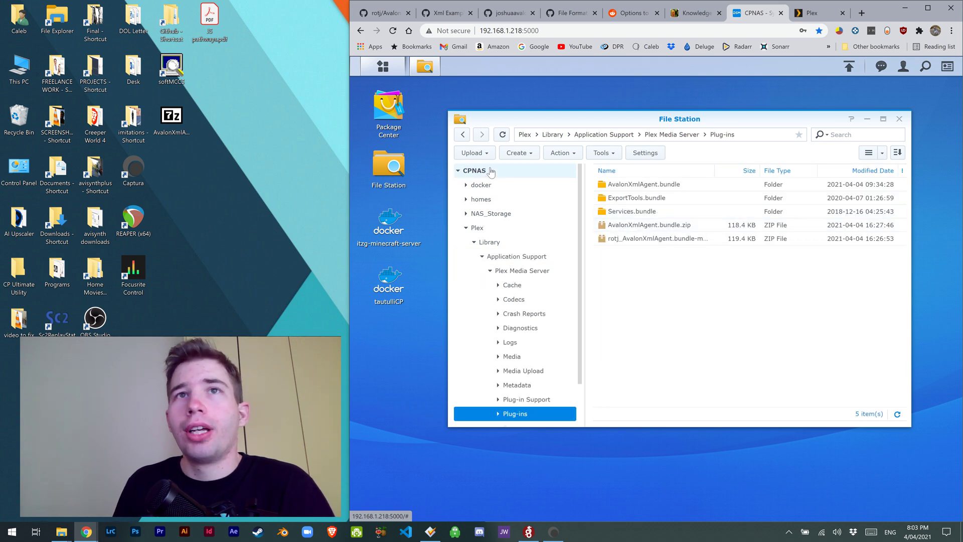
left_click(477, 153)
left_click(489, 169)
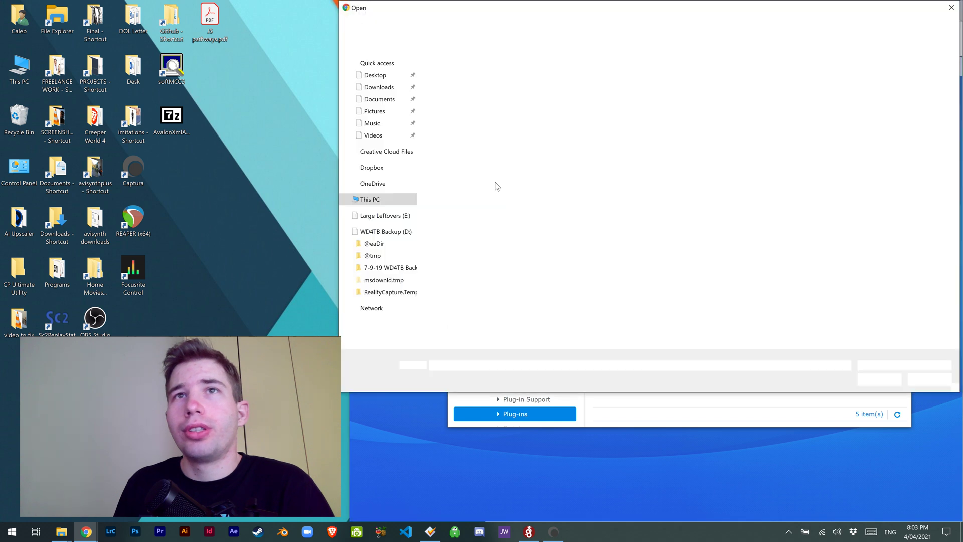
left_click(929, 378)
right_click(647, 227)
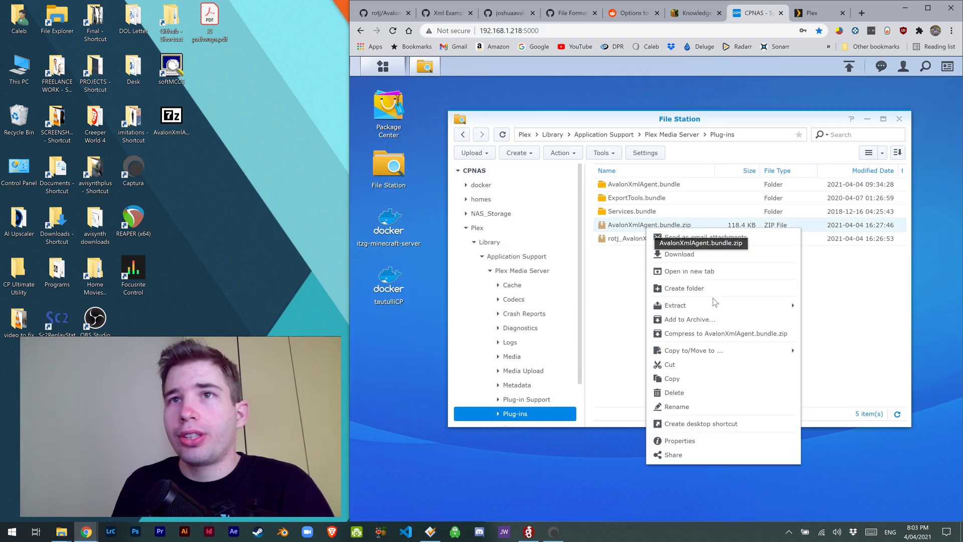
mouse_move(732, 309)
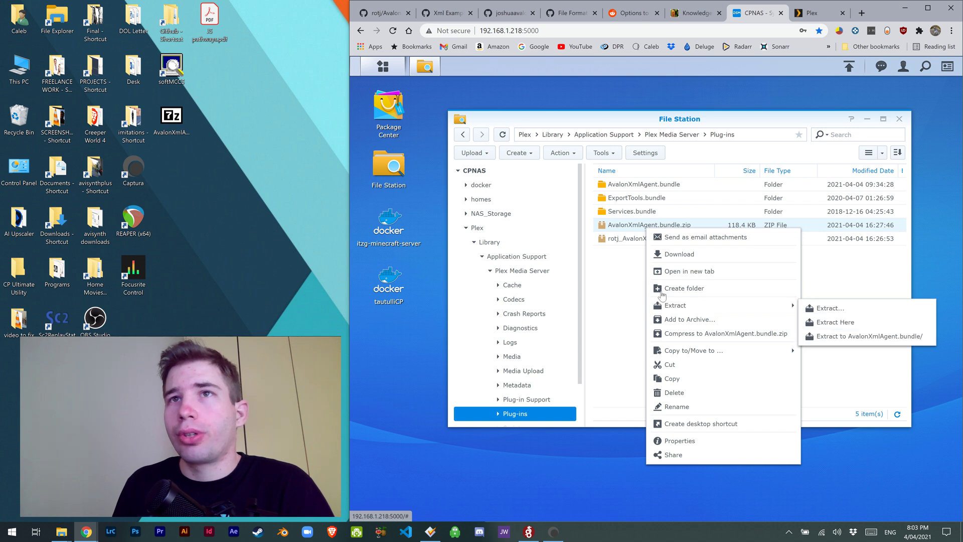
left_click(624, 278)
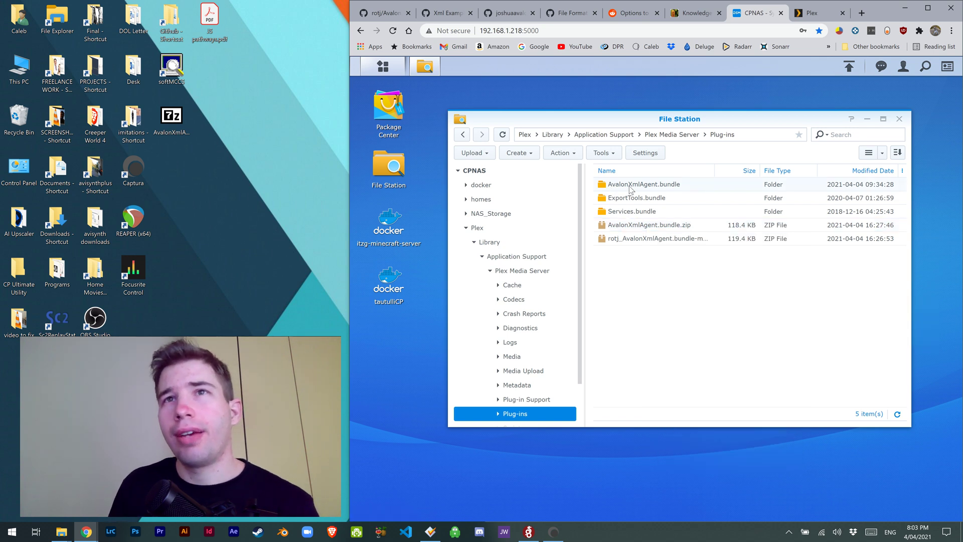
double_click(665, 186)
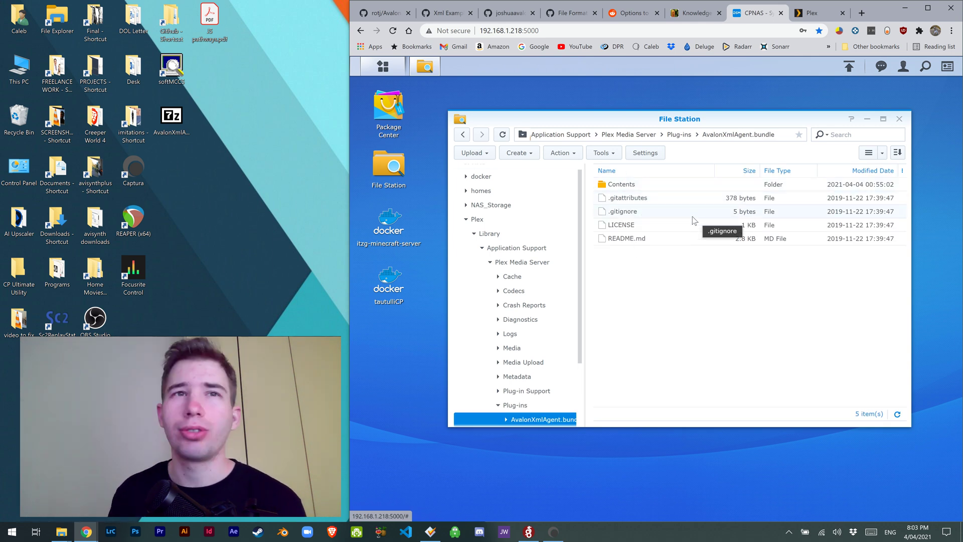
left_click(463, 135)
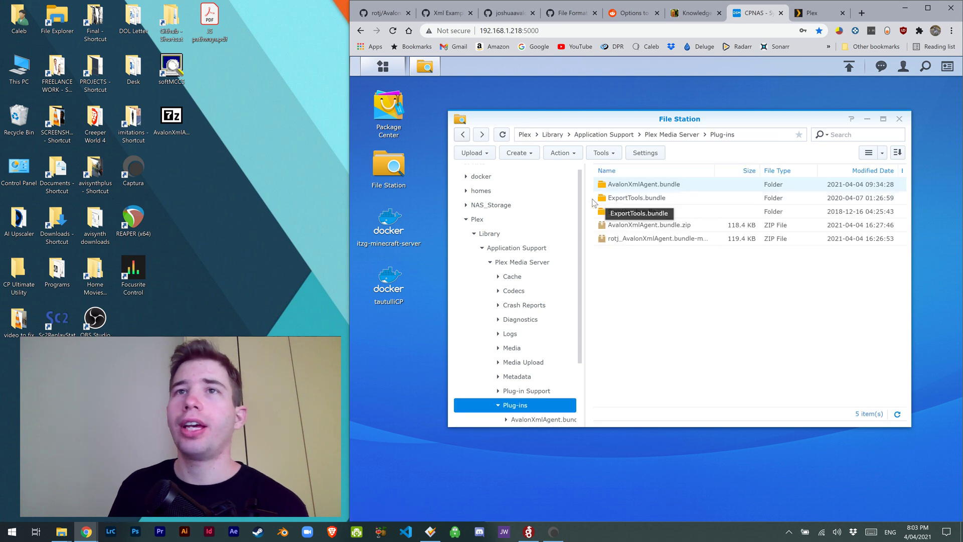
Step: Check in Package Center that Plex Media Server is Running, then close all DSM windows
left_click(899, 119)
double_click(389, 111)
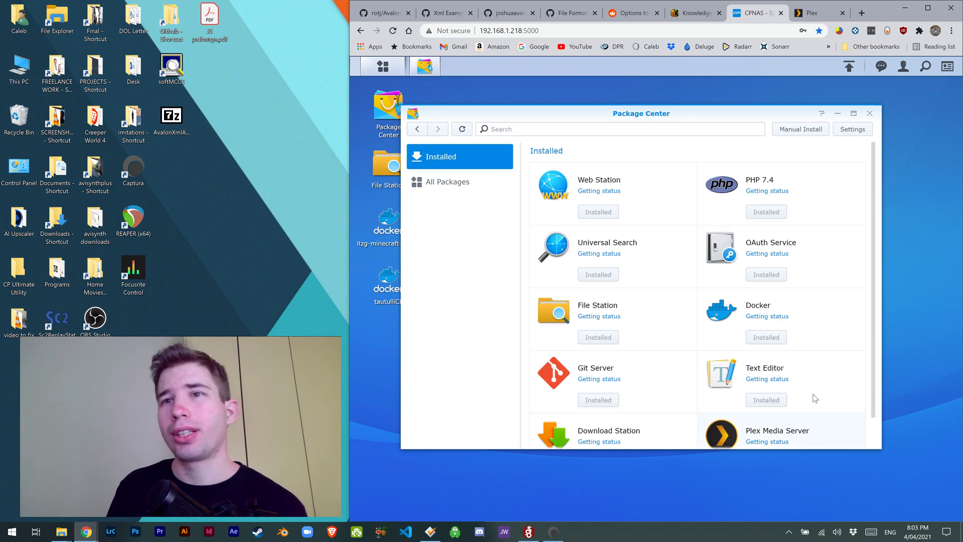
left_click(800, 427)
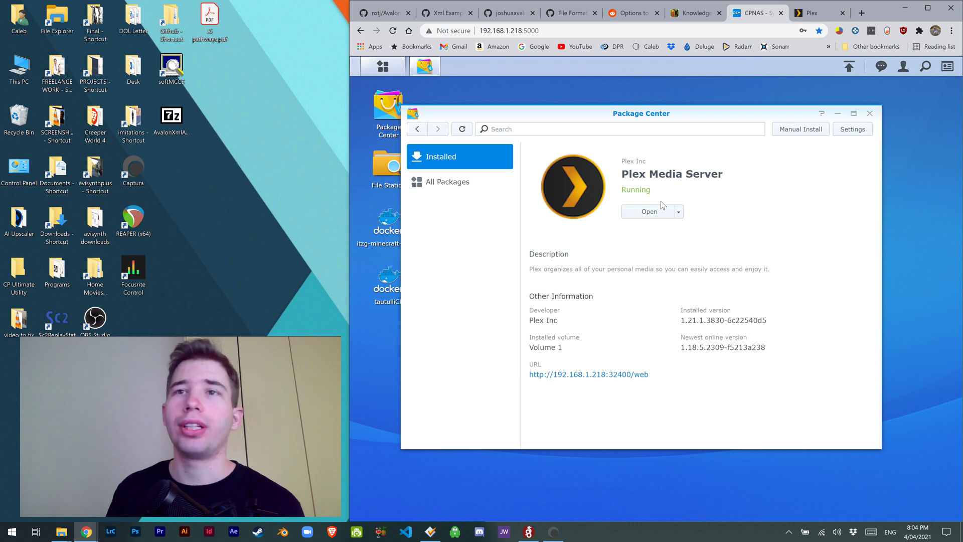
left_click(870, 114)
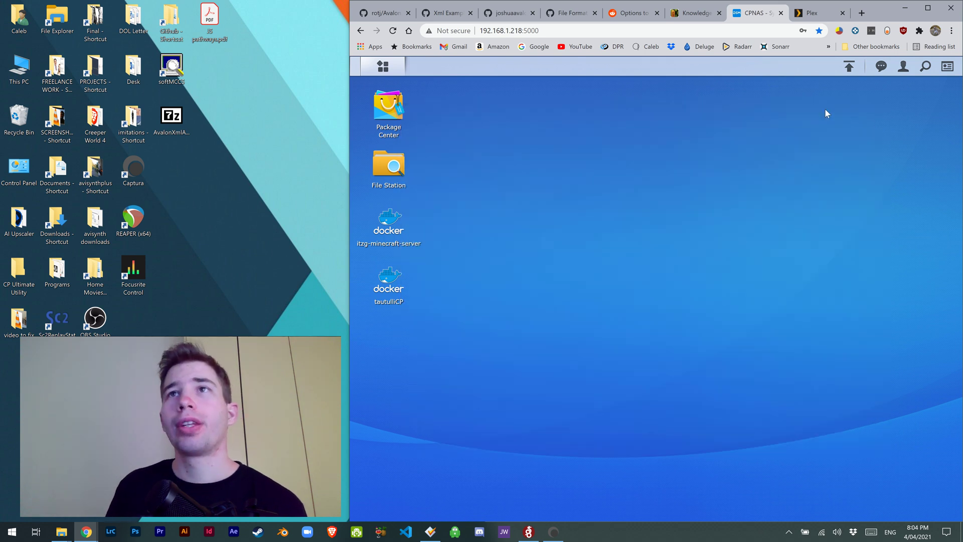
Step: Set the Home Videos library's Advanced agent to Avalon XML Movie Agent and save
left_click(820, 11)
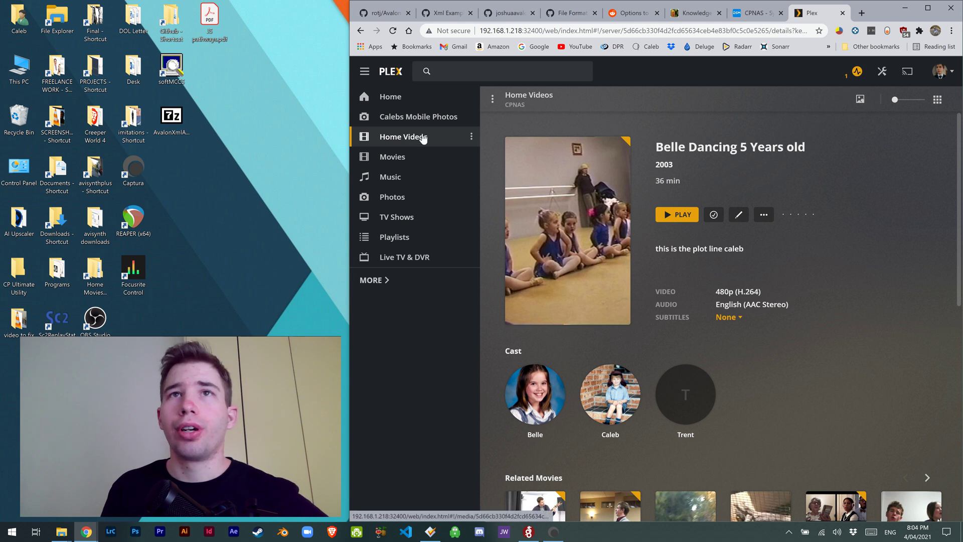
left_click(492, 102)
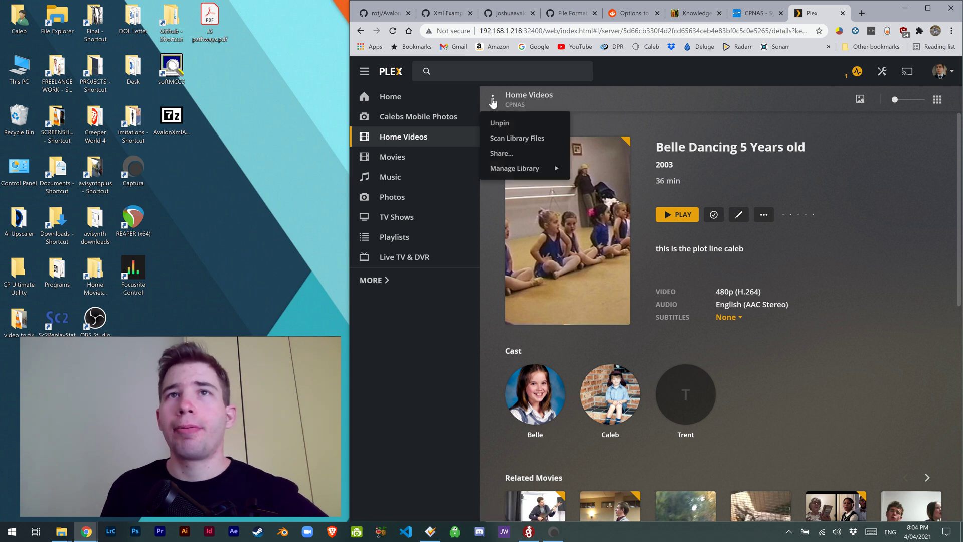
mouse_move(512, 167)
left_click(598, 171)
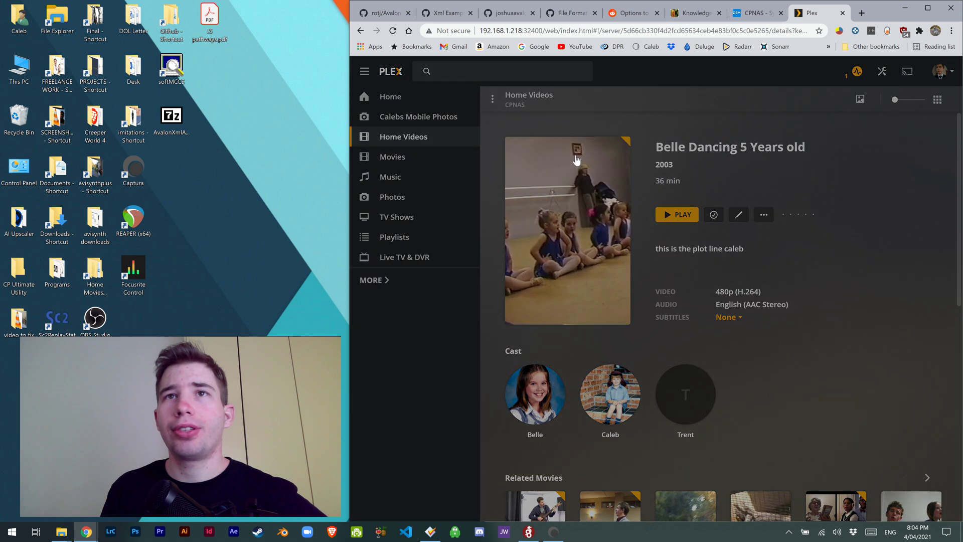
left_click(520, 180)
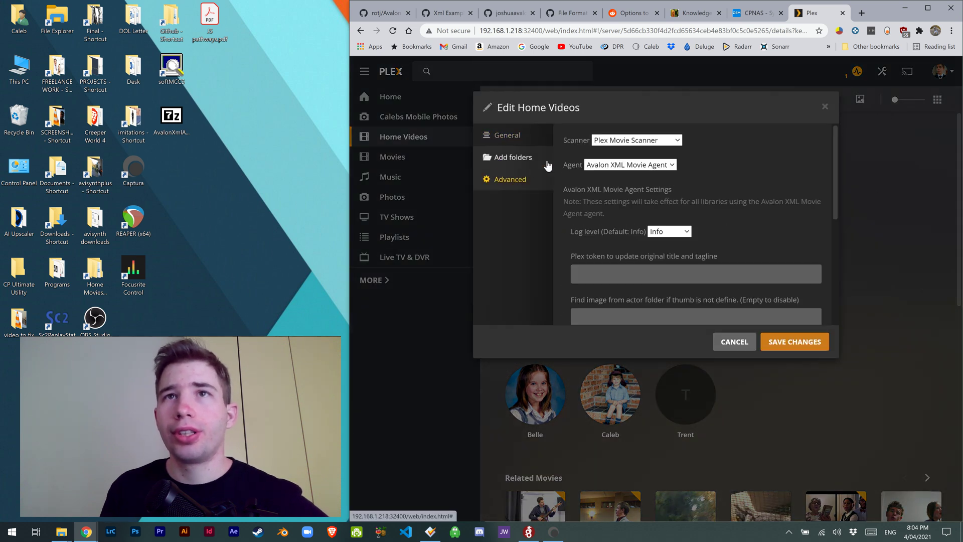
left_click(597, 167)
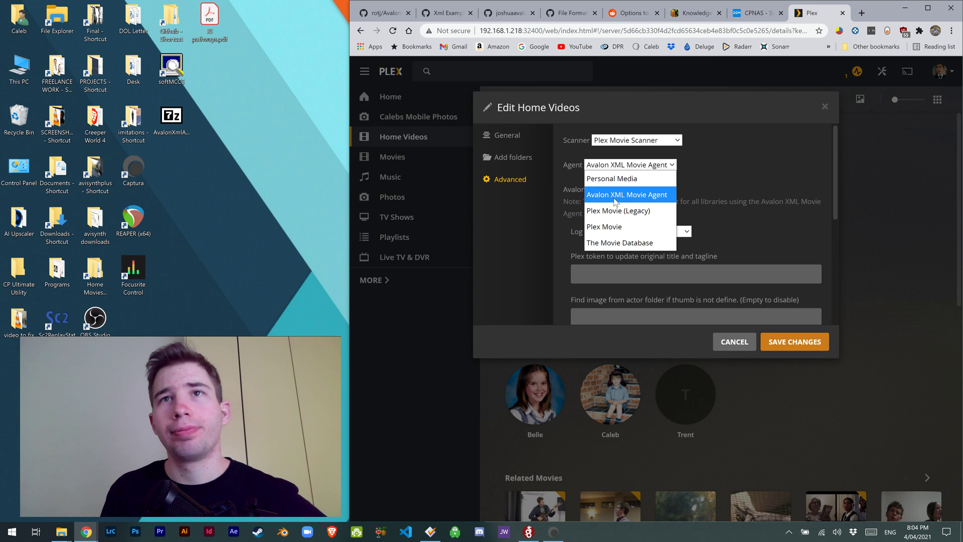
left_click(640, 200)
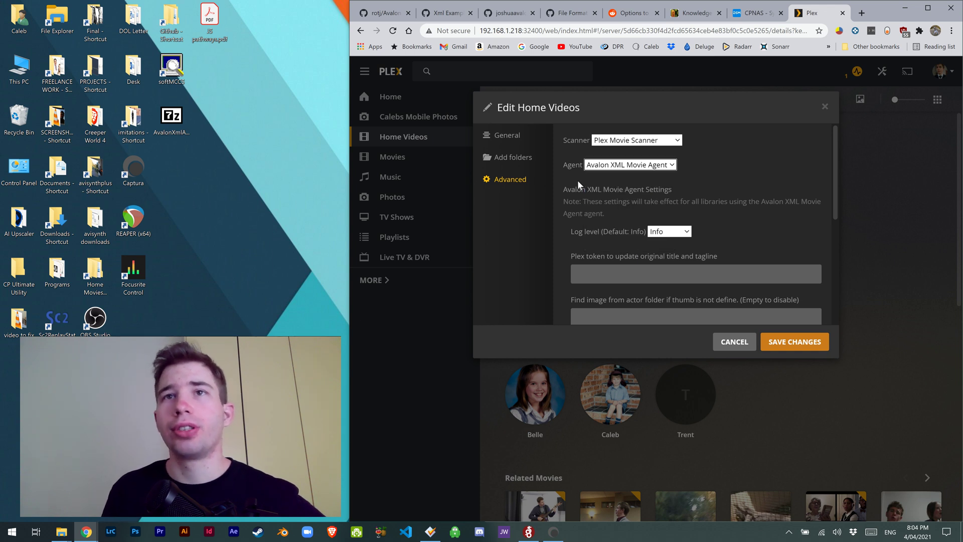
scroll(642, 222, "down", 2)
left_click(802, 345)
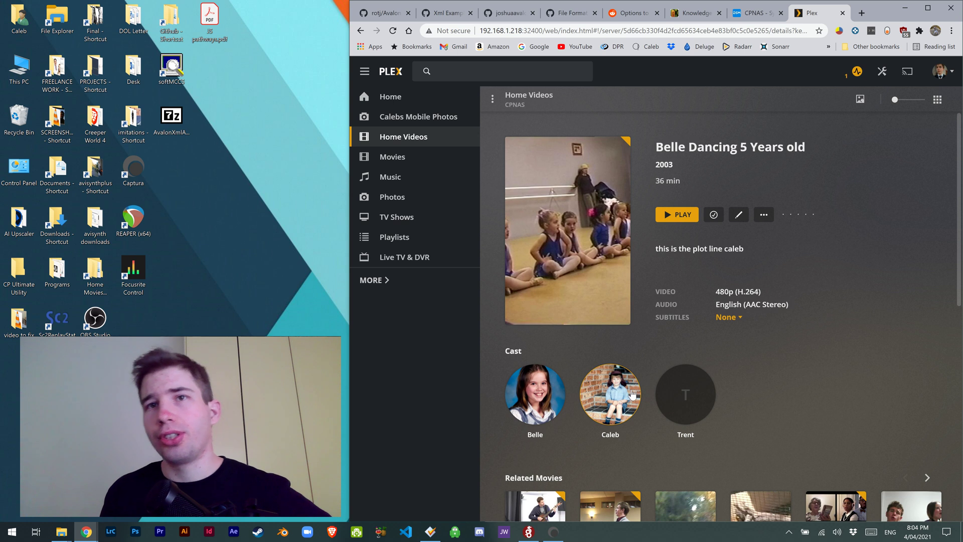
Step: Open PlexMedia > Home Videos > Final in File Station to find Belle Dancing (2003).xml
left_click(752, 16)
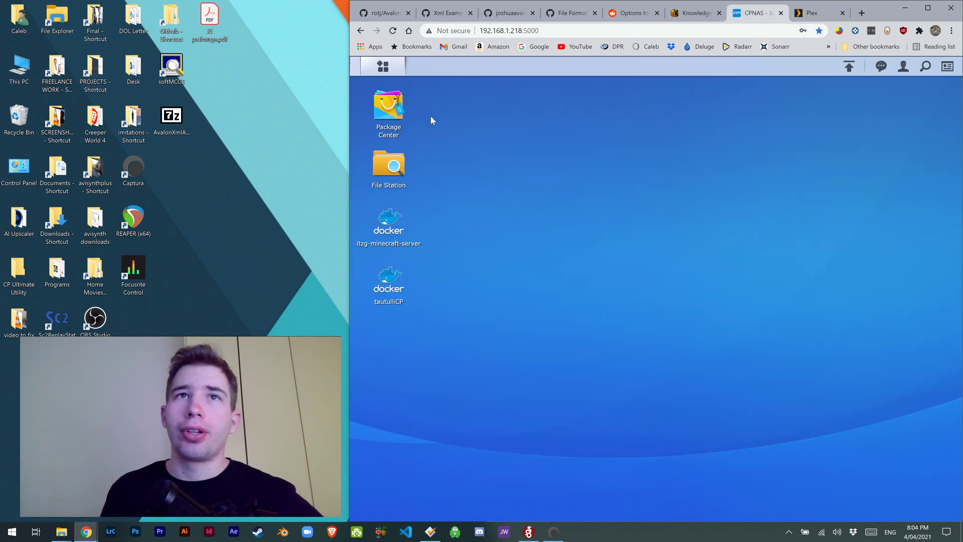
left_click(392, 171)
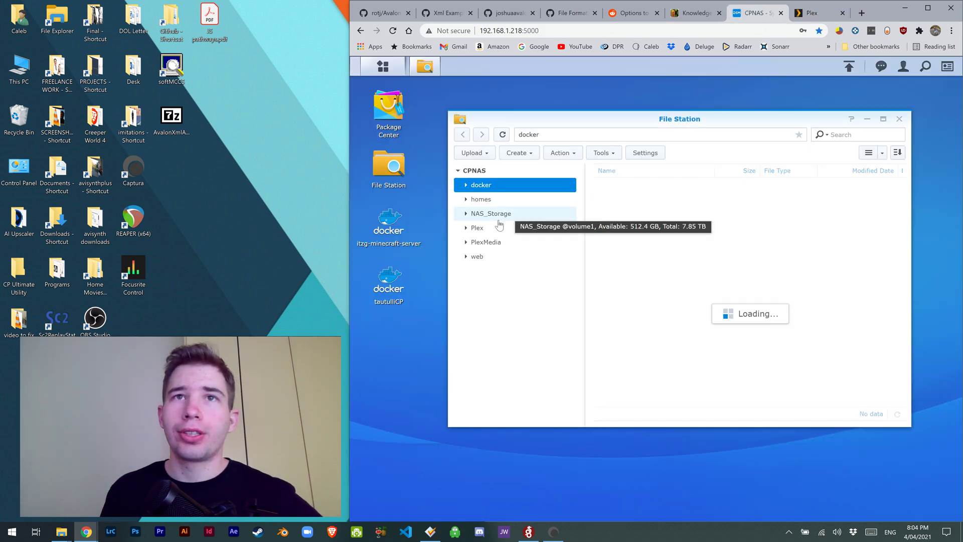
left_click(495, 242)
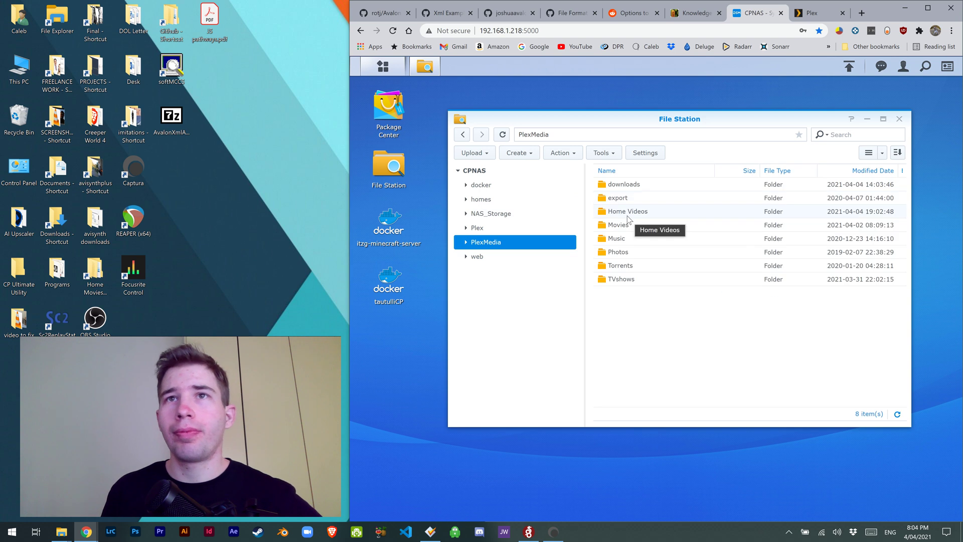
double_click(627, 212)
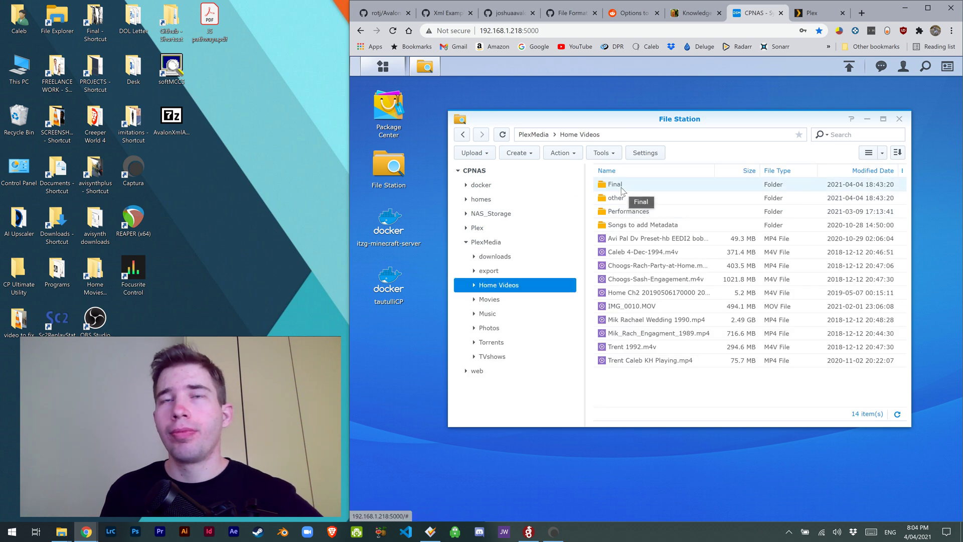
double_click(621, 188)
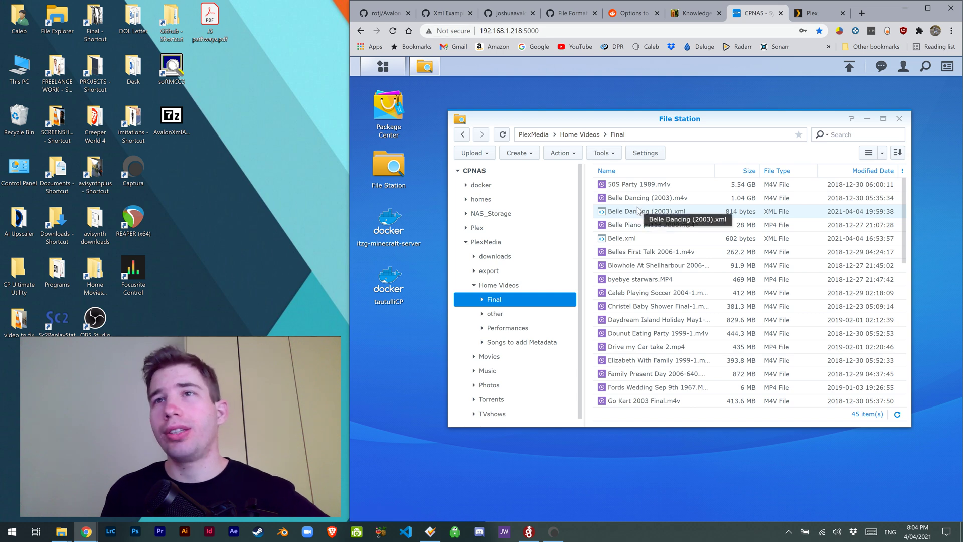
left_click(452, 13)
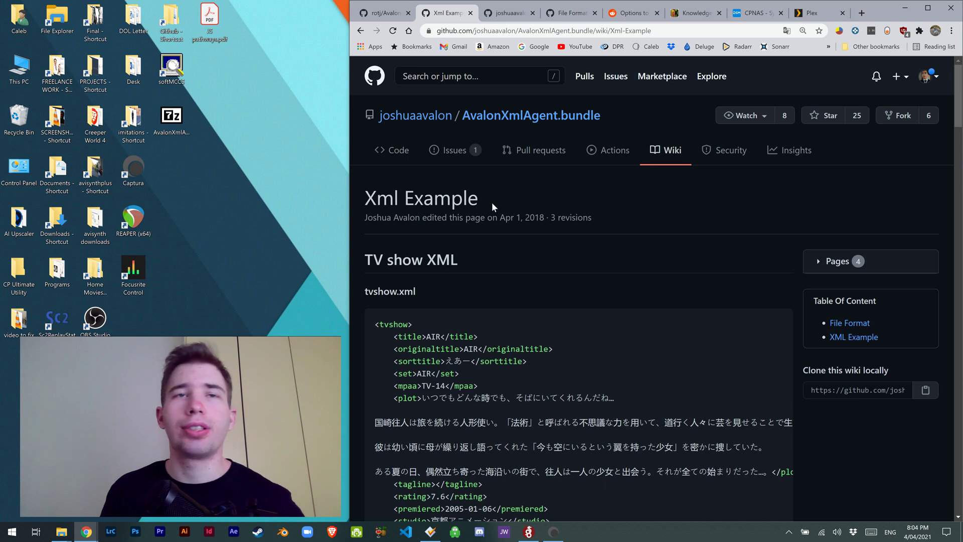
scroll(438, 266, "down", 15)
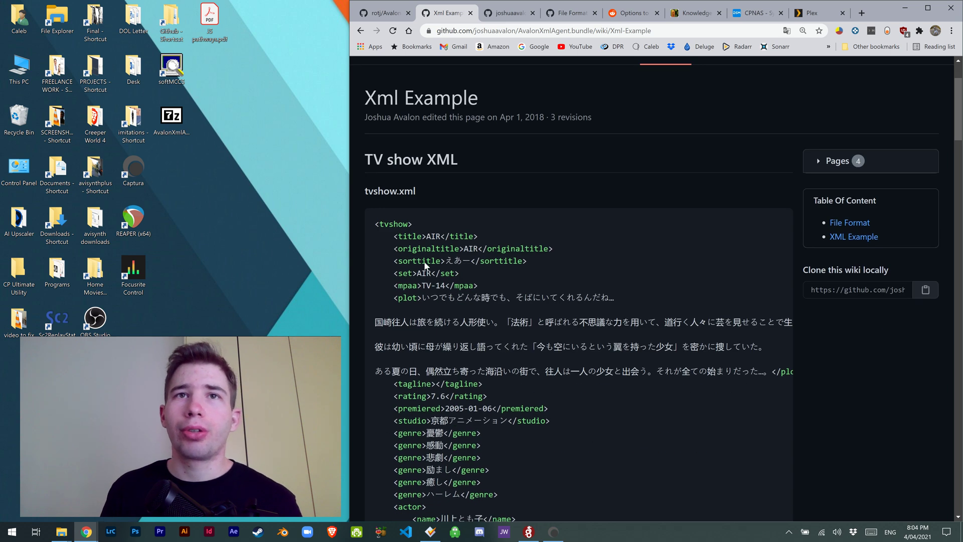
scroll(475, 312, "up", 15)
Step: Create a blank desktop file named kljhlfkjasf.xml and start an Upload - Skip into Final
left_click(752, 12)
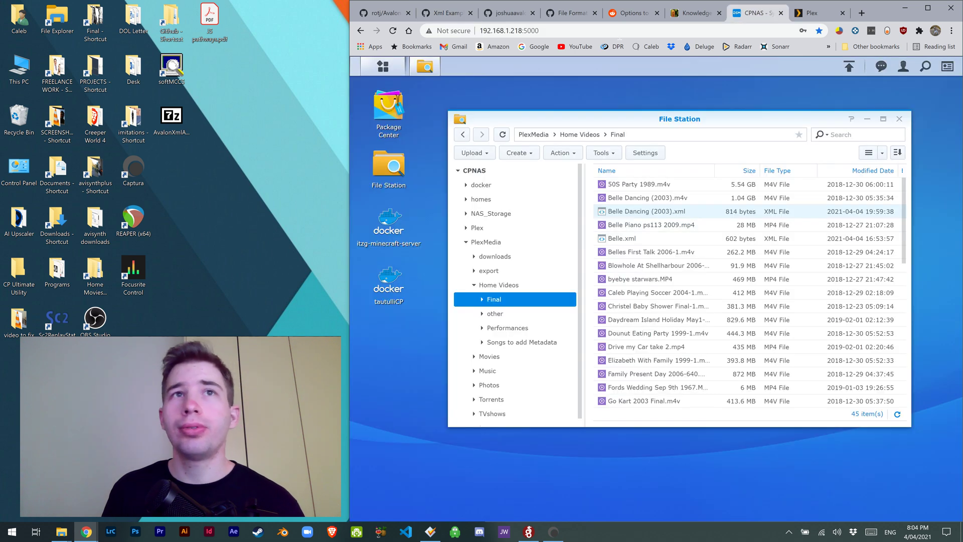
right_click(261, 86)
mouse_move(230, 212)
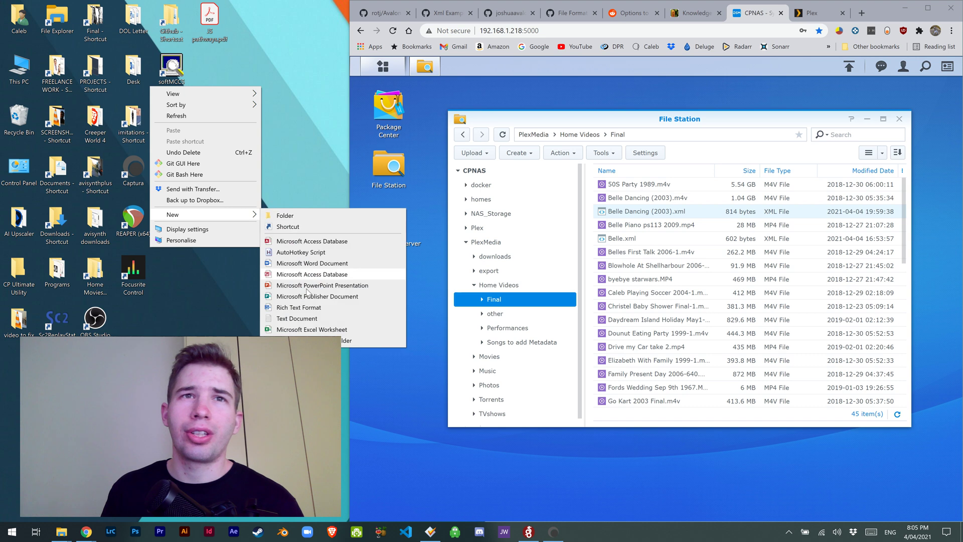
left_click(296, 317)
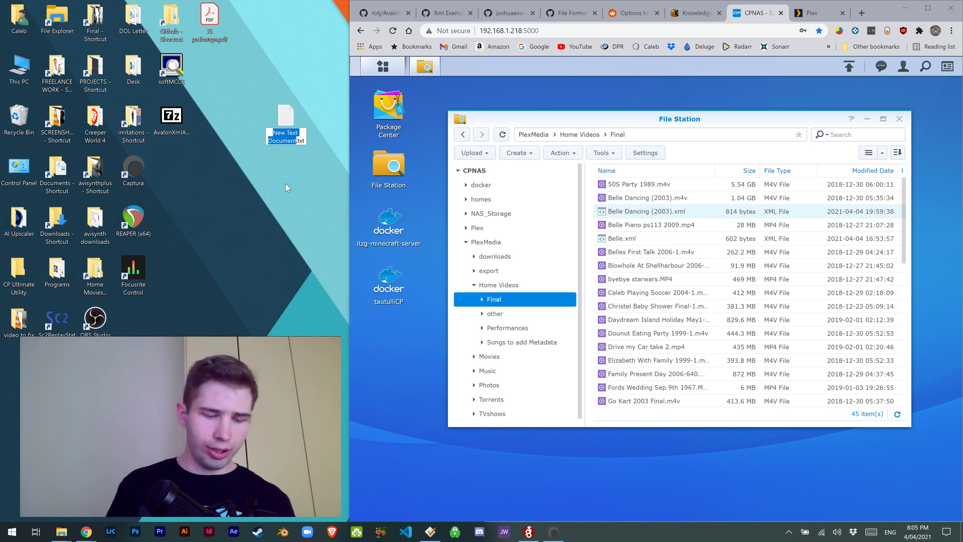
type("kljhlfkjasf.xml")
key("Delete")
key("Delete")
key("Delete")
key("Delete")
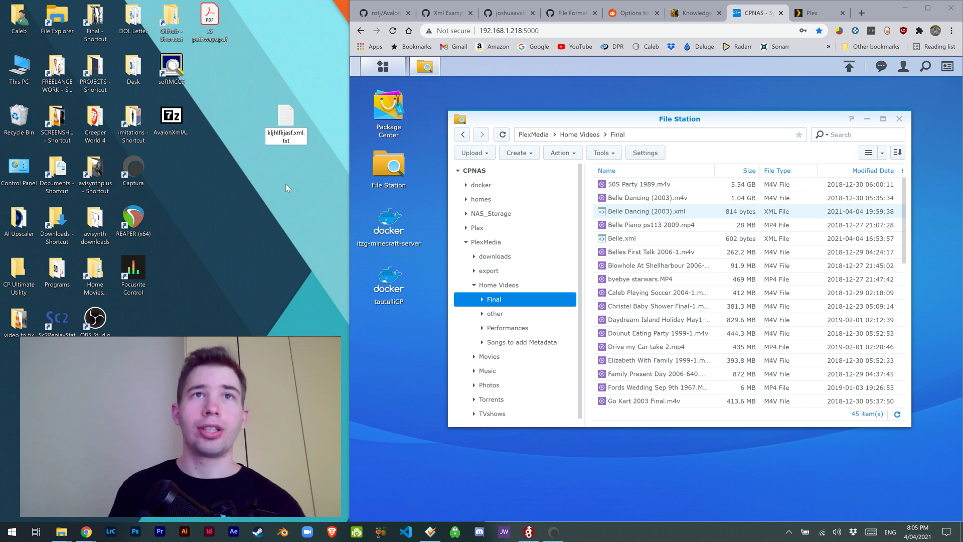
key("Return")
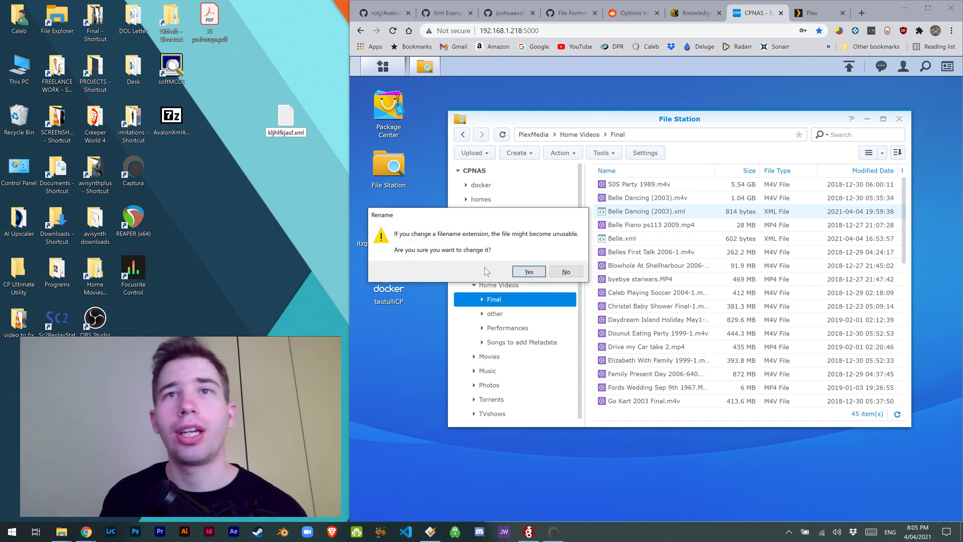
left_click(516, 274)
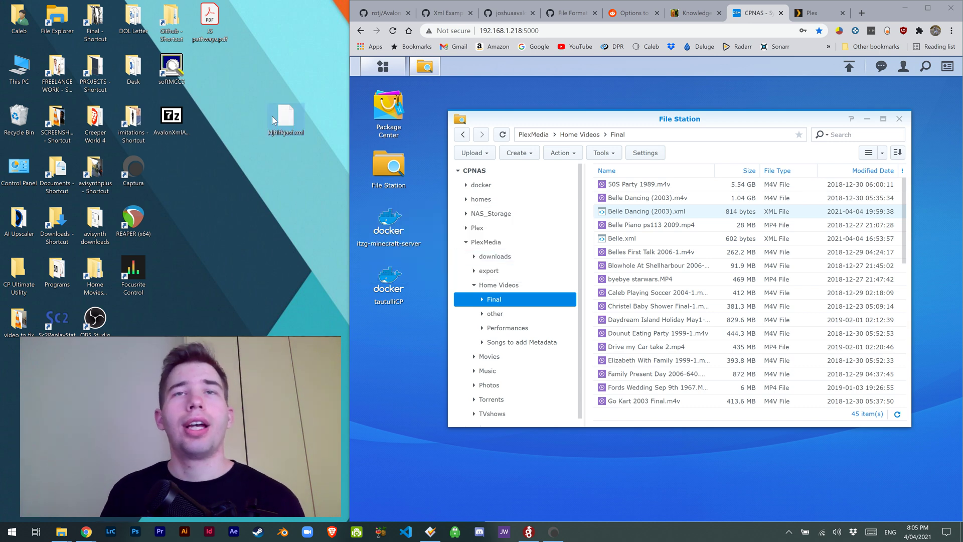
left_click(485, 152)
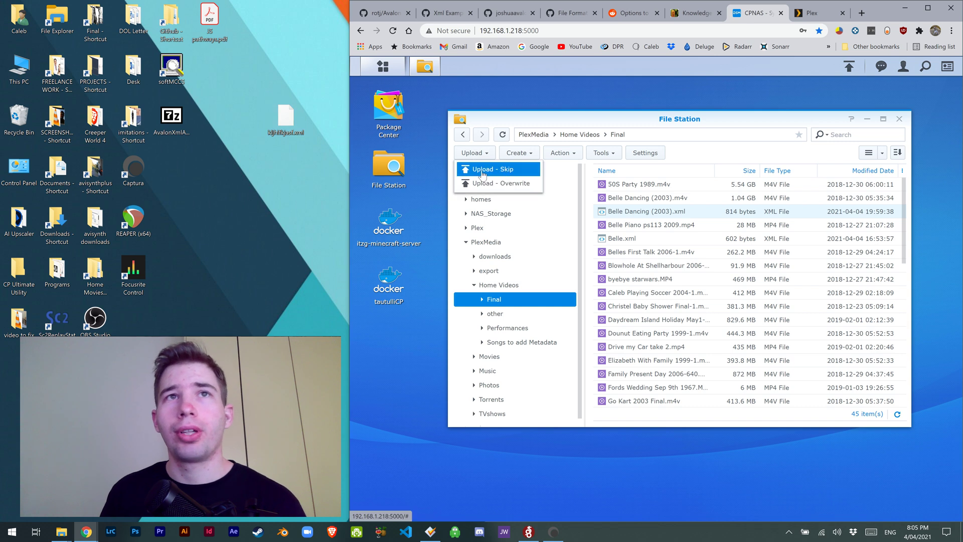
left_click(498, 170)
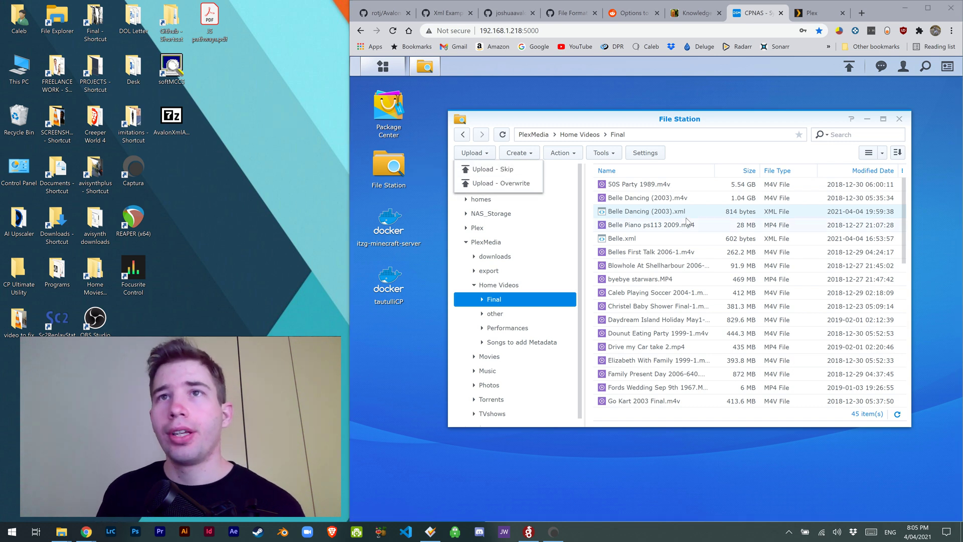
Step: Open Belle Dancing (2003).xml in Text Editor, trial-delete the line 7 release date, then undo it
left_click(660, 216)
double_click(660, 216)
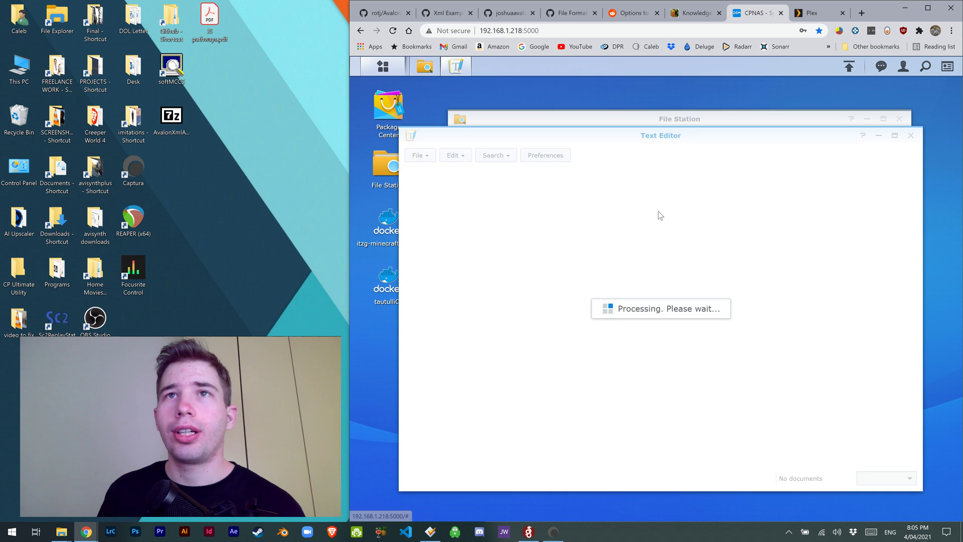
left_click_drag(582, 123, 596, 121)
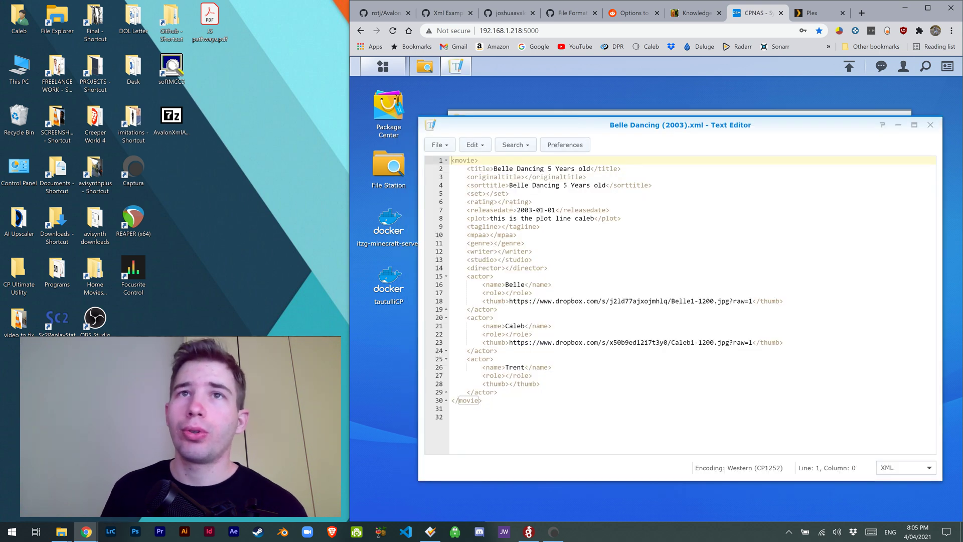
left_click_drag(489, 210, 530, 209)
left_click(563, 209)
left_click(529, 218)
left_click(537, 209)
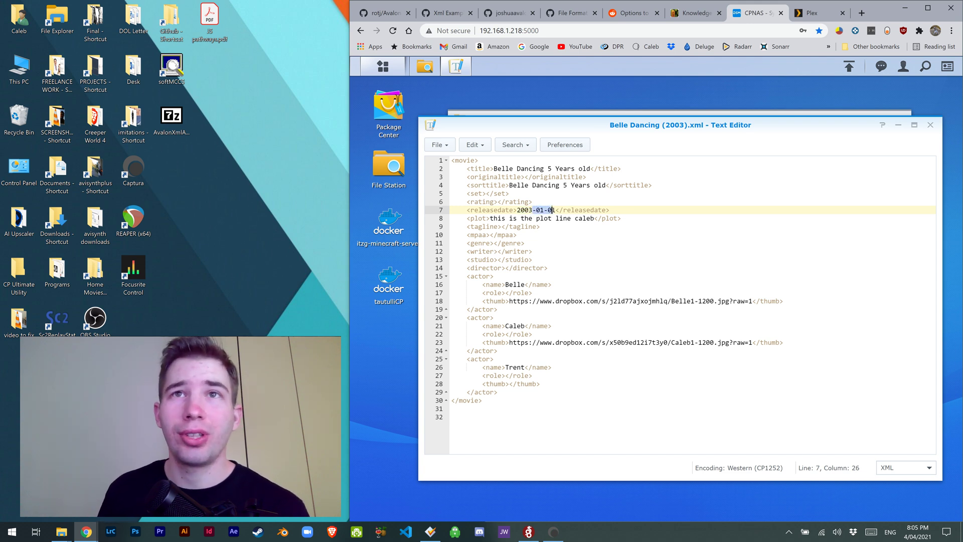
key("BackSpace")
key("ctrl+z")
key("Down")
key("Down")
key("Down")
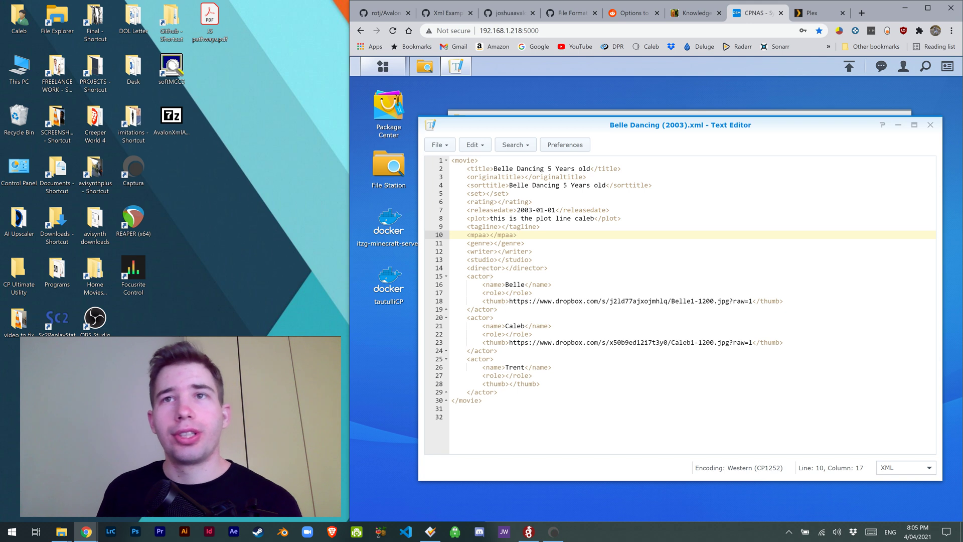
Step: Select the first actor's name and the line 18 Dropbox photo link, then open the cast photos folder
double_click(515, 284)
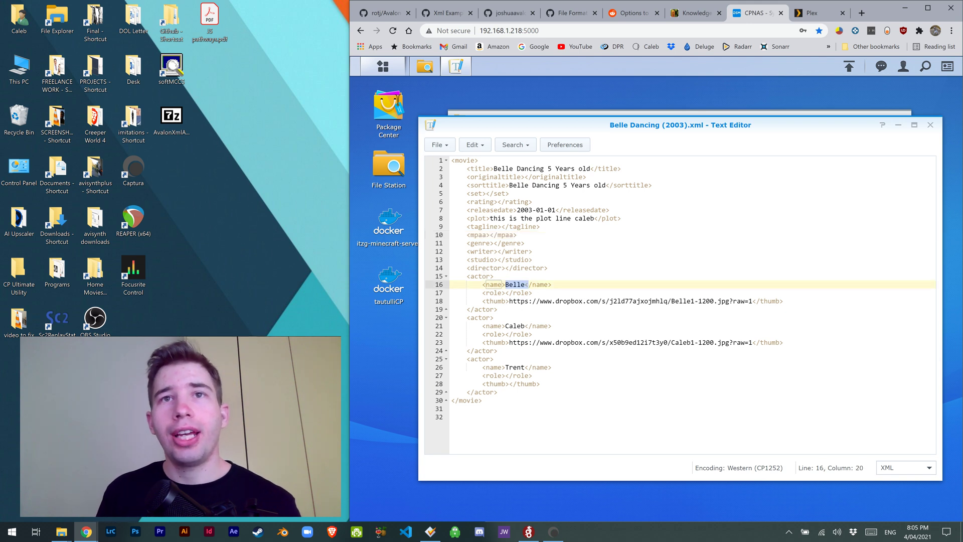
left_click_drag(509, 301, 760, 301)
left_click(768, 301)
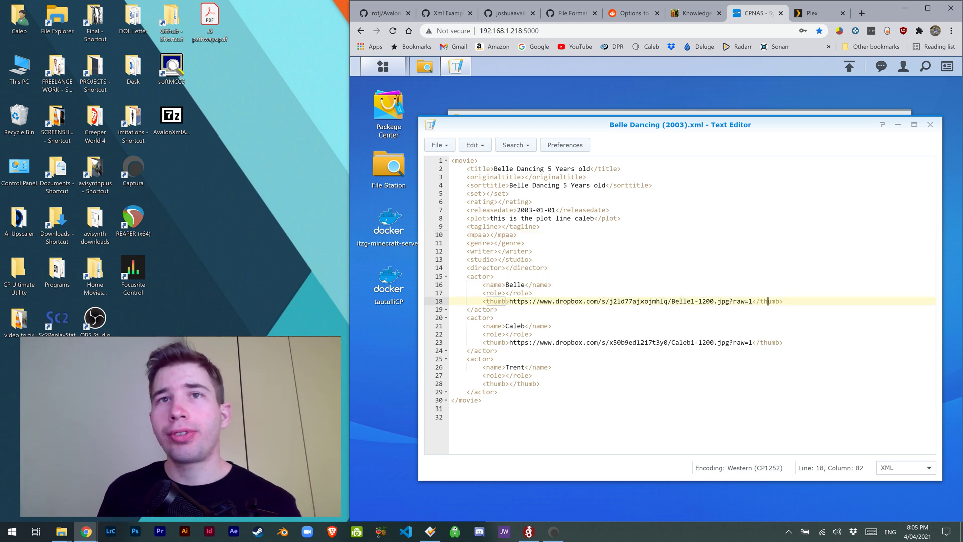
left_click_drag(509, 300, 753, 301)
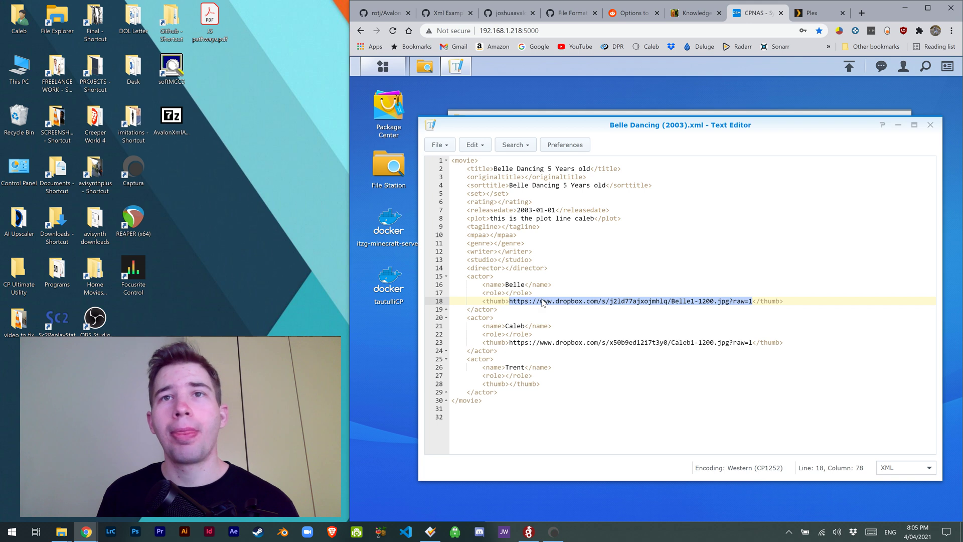
left_click(62, 532)
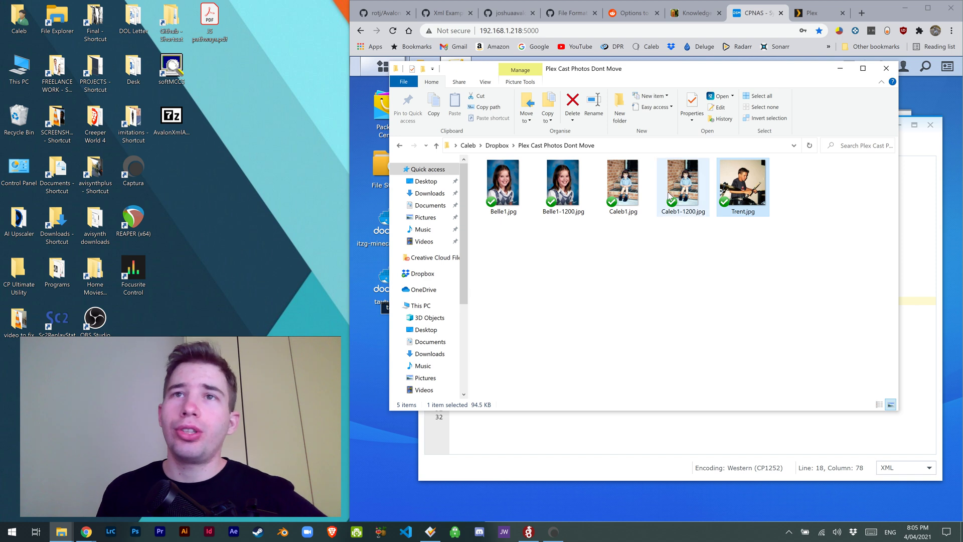
Step: Copy the Dropbox link of the drum-kit photo in Plex Cast Photos Dont Move
left_click(612, 251)
right_click(740, 187)
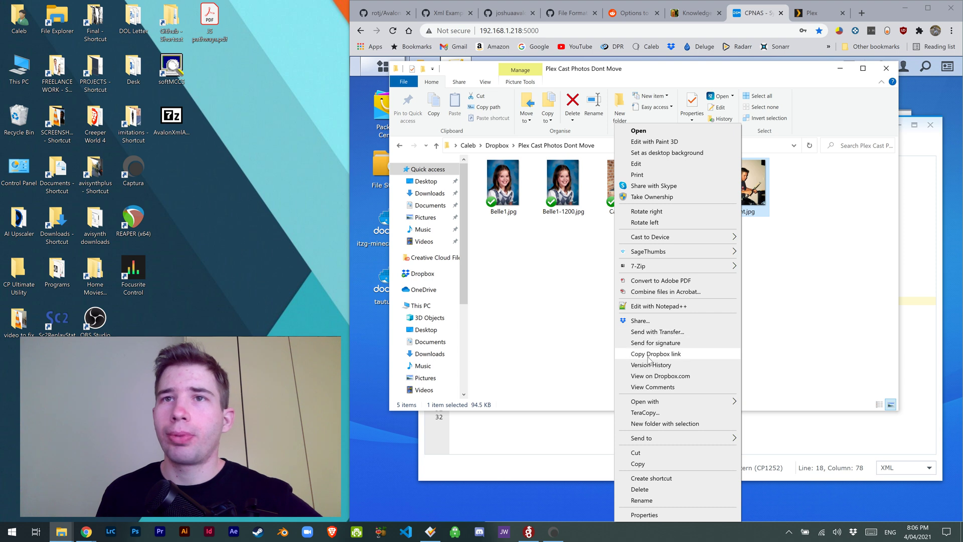
left_click(654, 355)
Step: Paste the drum-kit link into line 28's empty thumb, change dl=0 to raw=1, and save
left_click(851, 67)
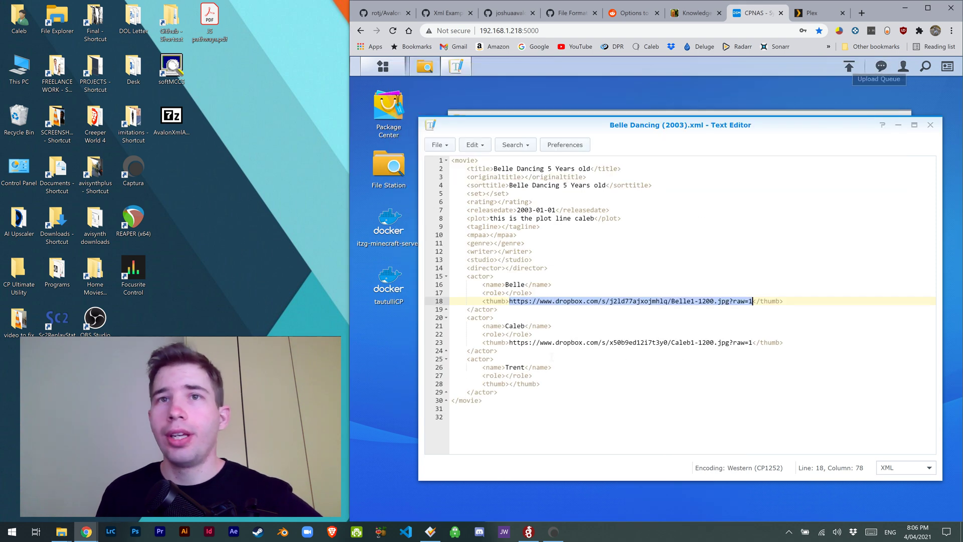
left_click(509, 384)
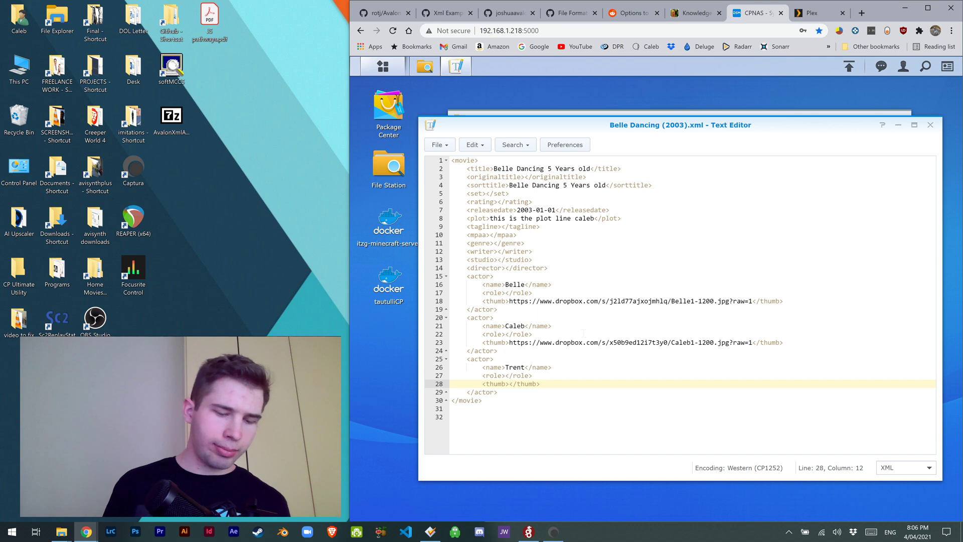
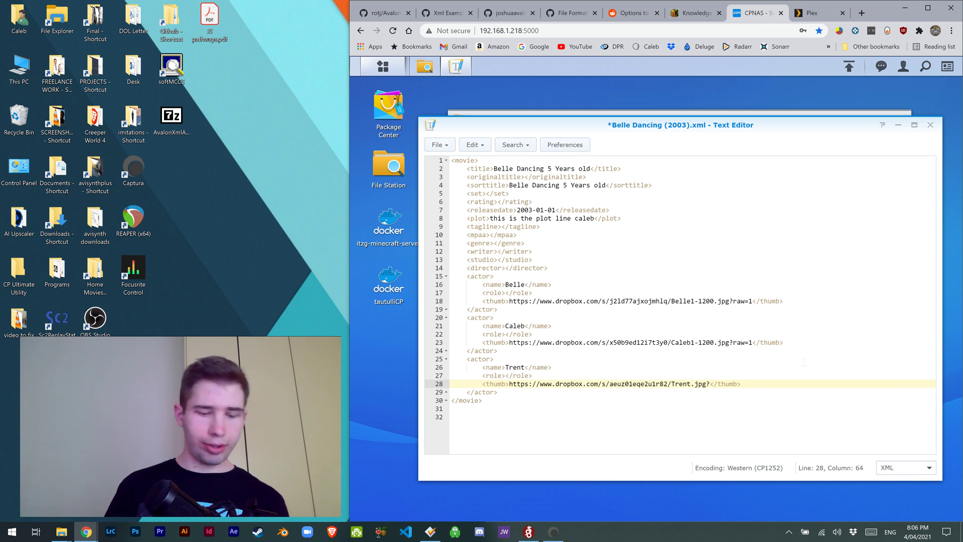
type("ra")
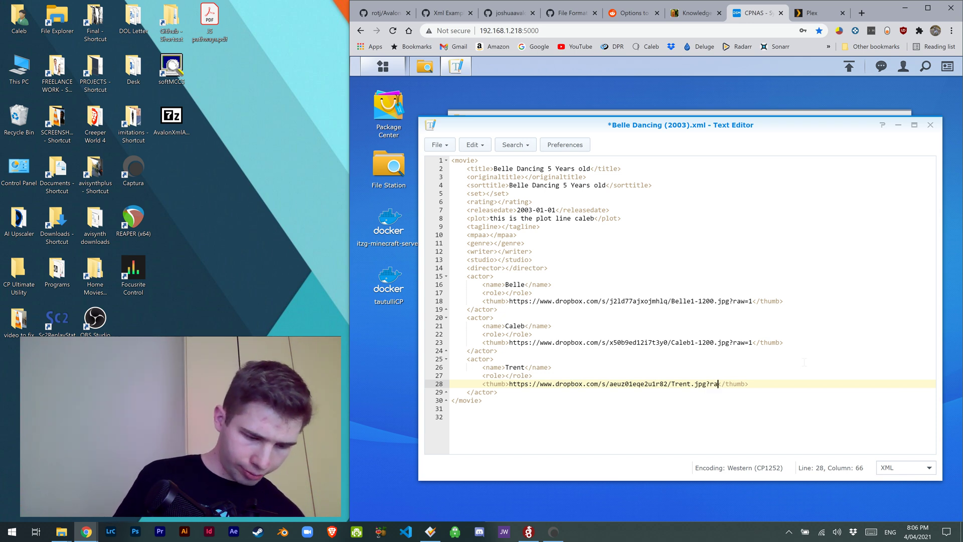
type("w=1")
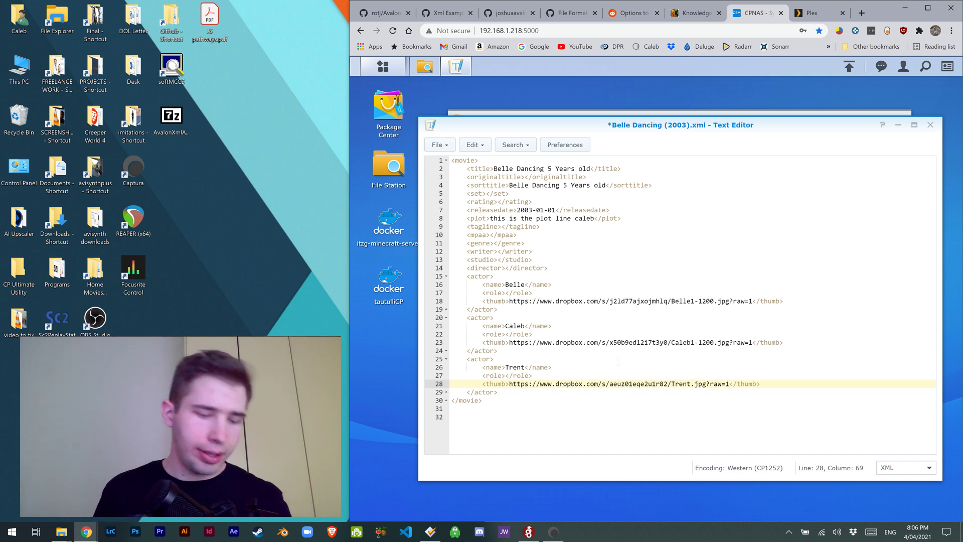
key("ctrl+s")
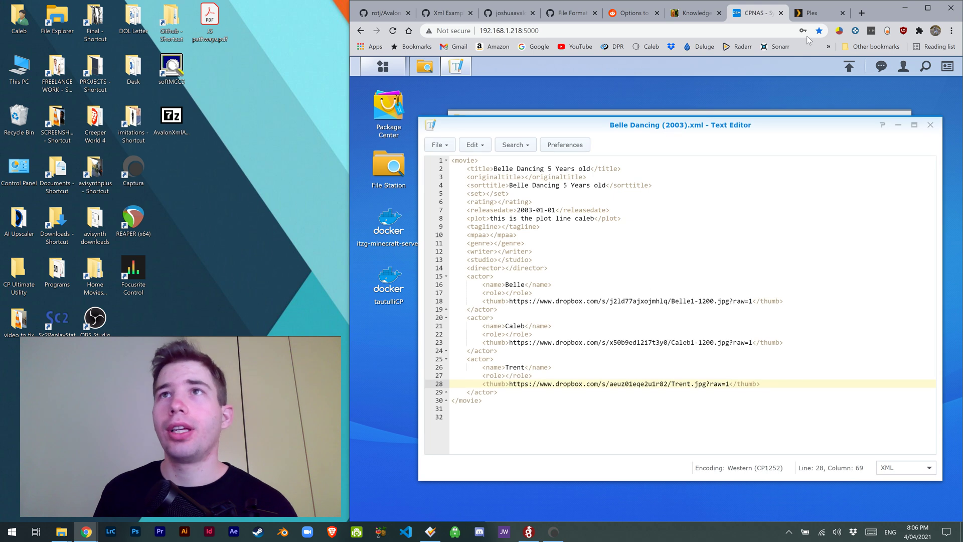
Step: Refresh metadata on the Belle Dancing 5 Years old video in Plex to load Trent as third cast member
left_click(814, 13)
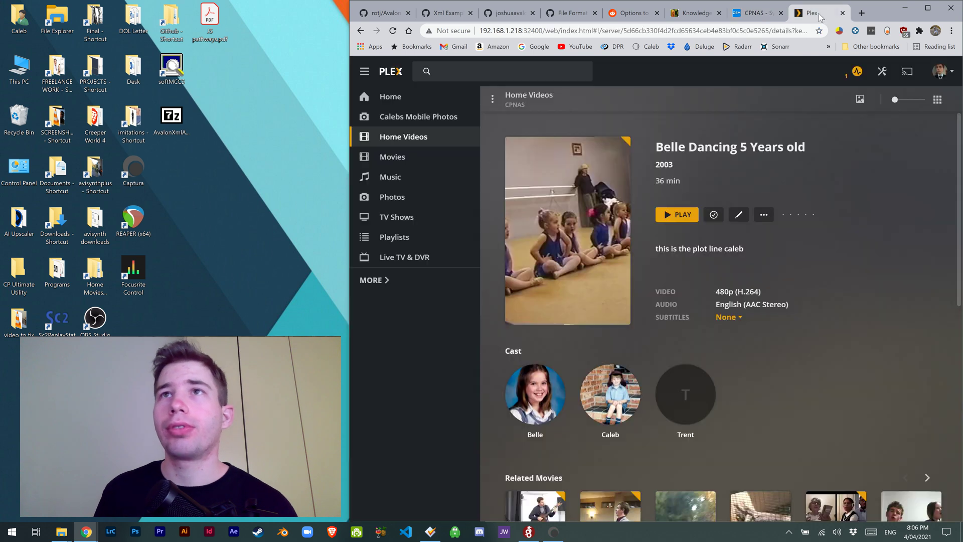
left_click(765, 215)
left_click(794, 304)
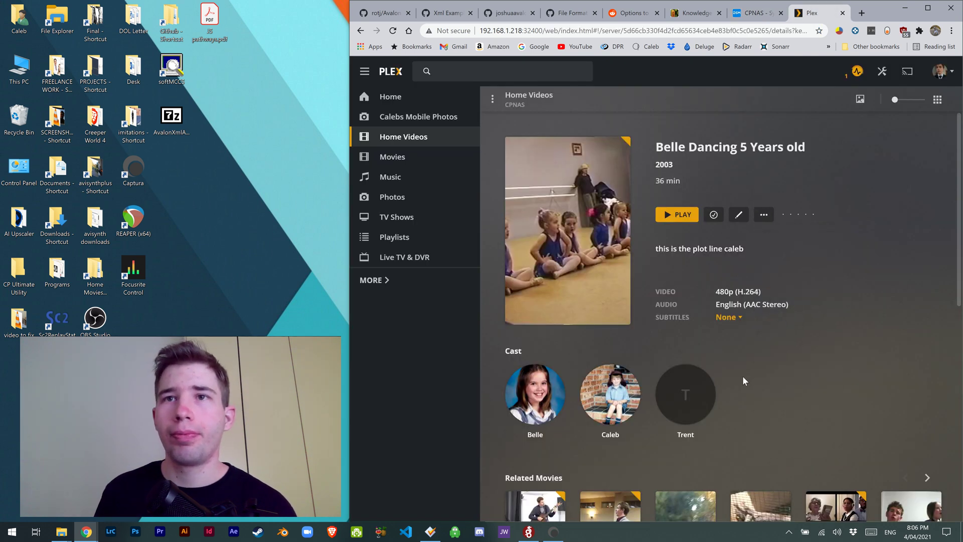